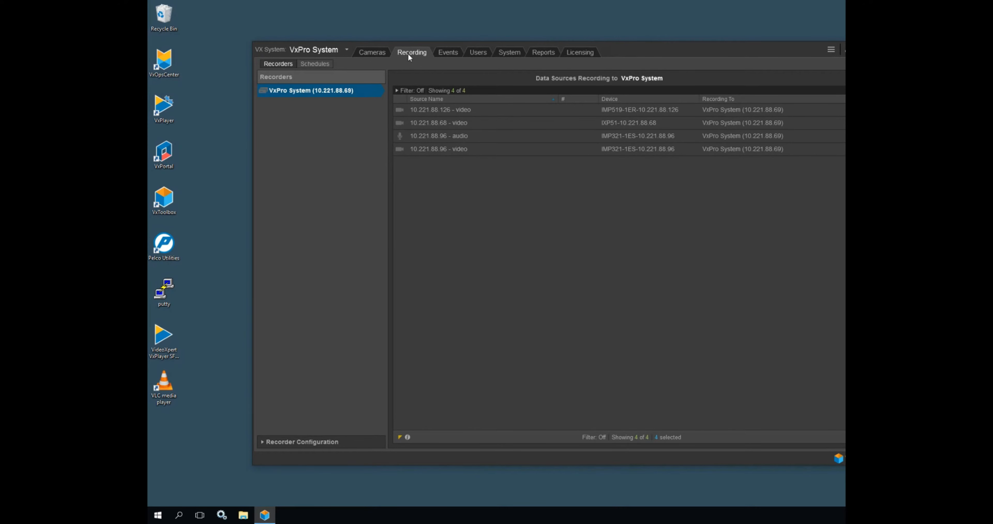
- Create a new recording group named "Motion Recording" in the recording schedules
left_click(316, 64)
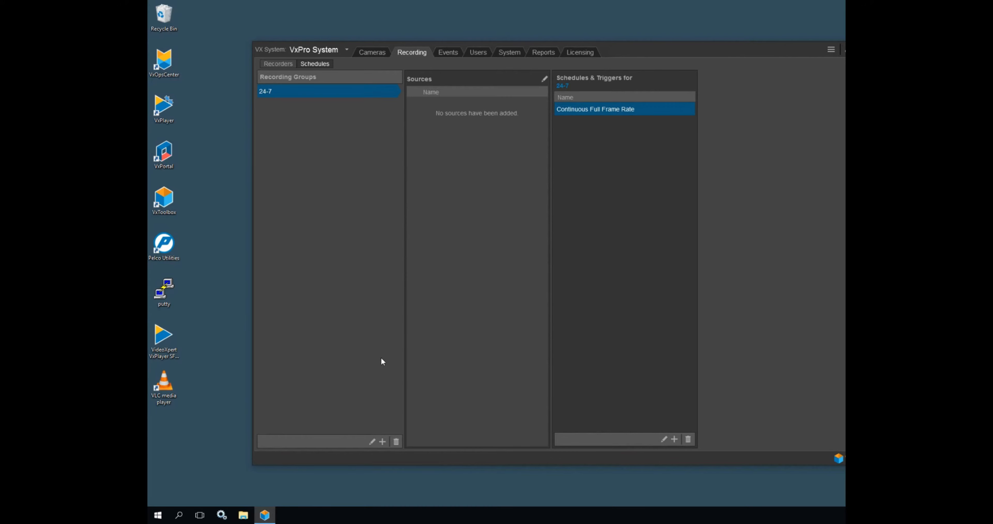
left_click(382, 443)
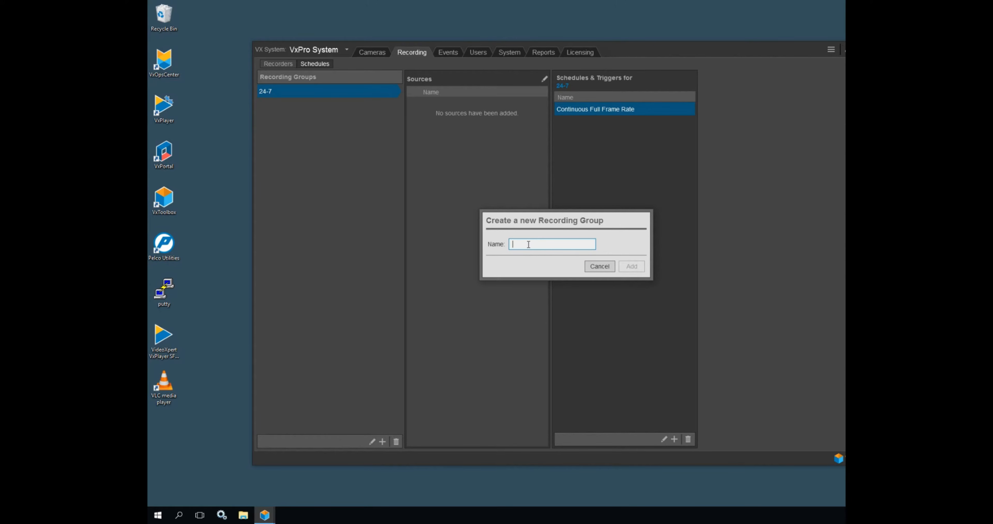
type("Mon")
key("BackSpace")
key("BackSpace")
key("BackSpace")
type("Motion Recording")
left_click(635, 264)
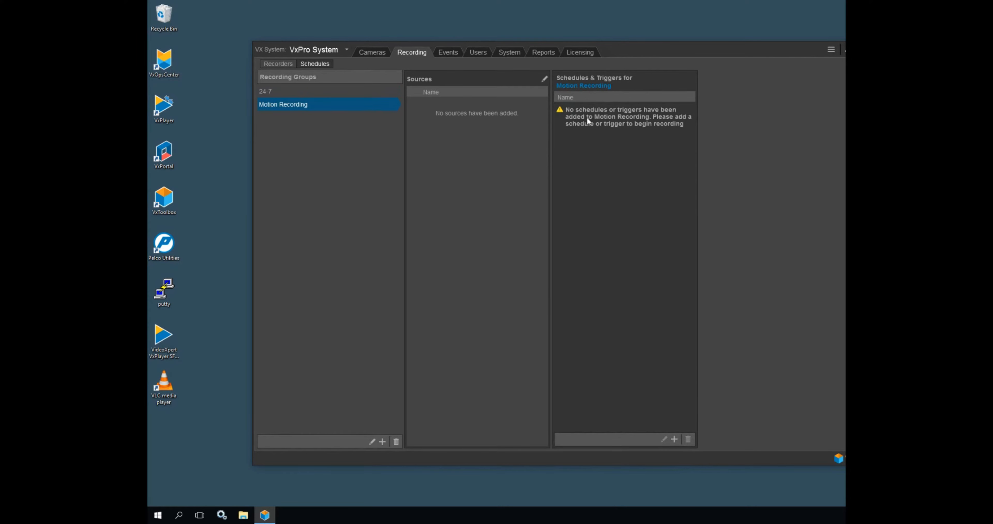
- Add an event-triggered full frame rate schedule to Motion Recording that starts on Motion Detected and stops on No Motion Detected
left_click(675, 439)
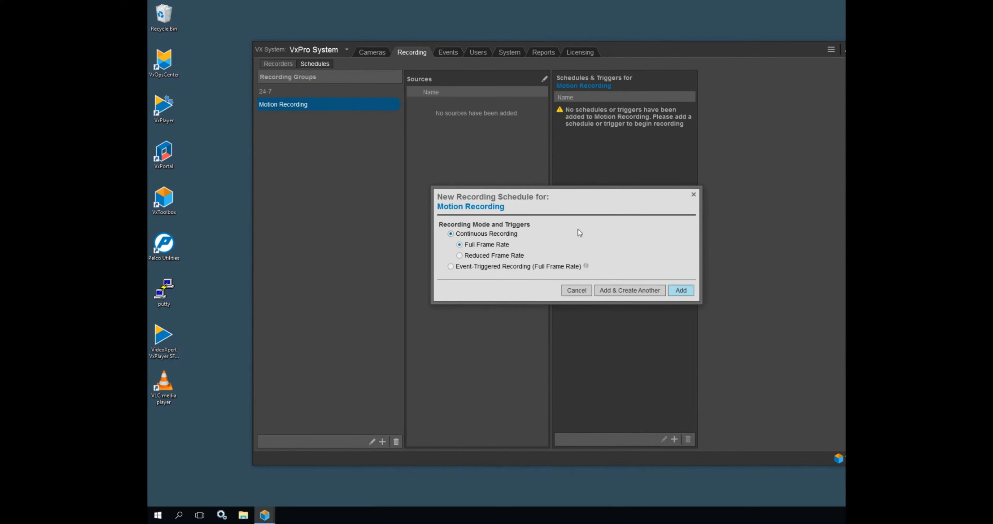
left_click(451, 266)
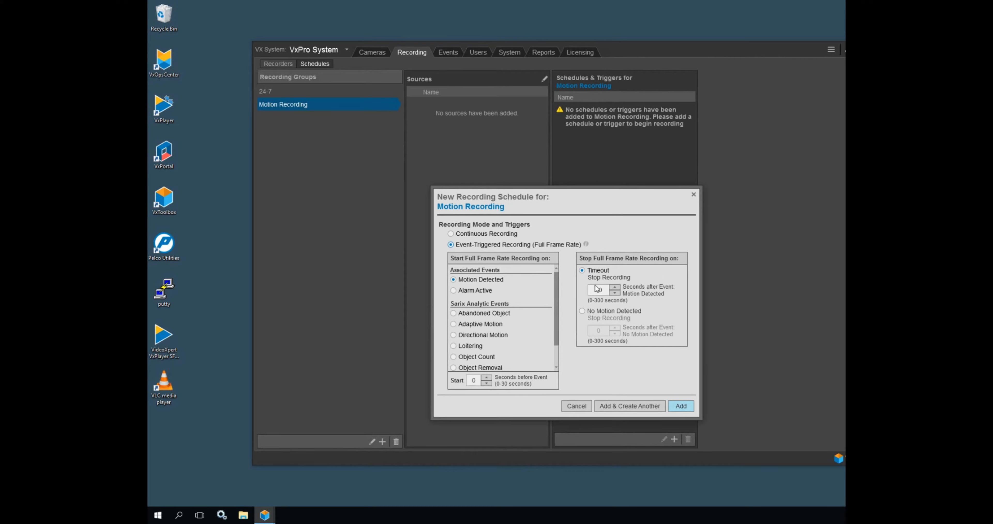
left_click(582, 311)
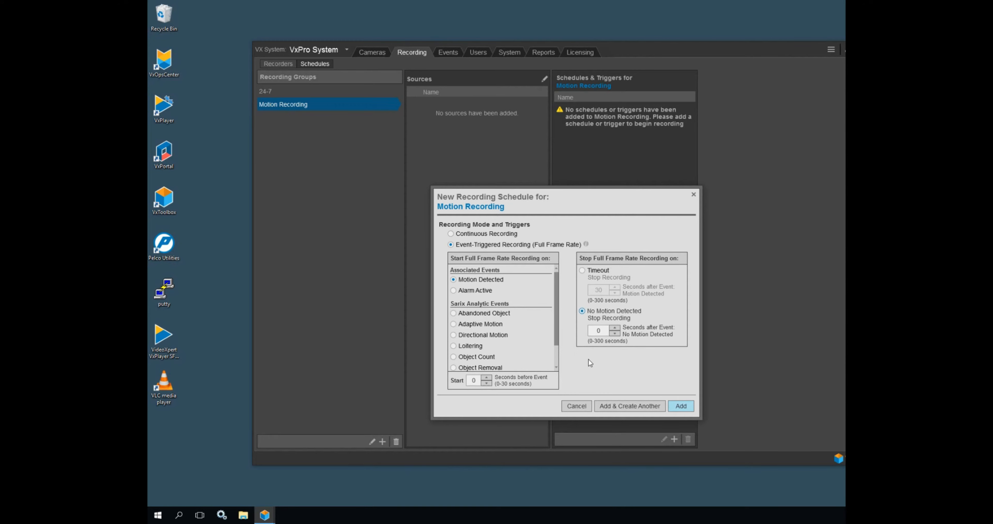
left_click(688, 408)
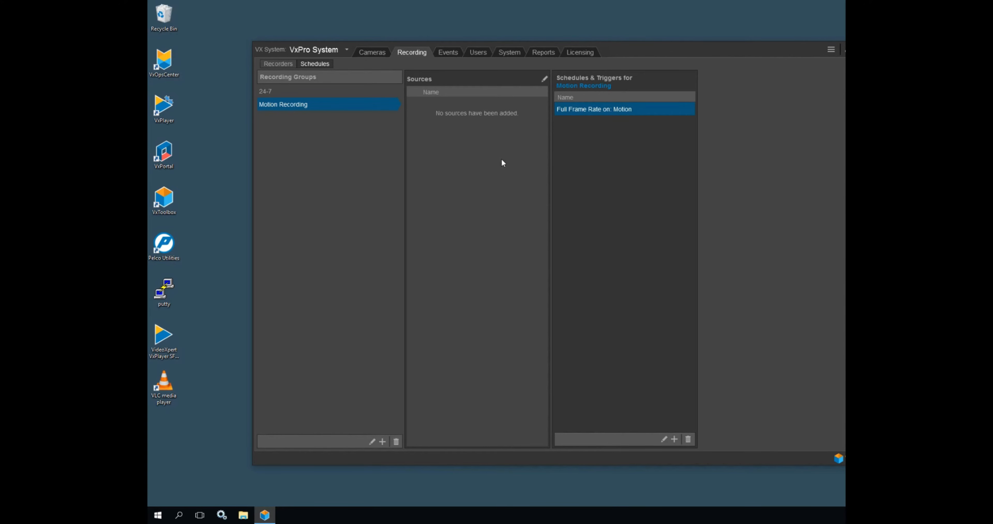
- Assign the video sources 10.221.88.103, 10.221.88.126, 10.221.88.96 and 10.221.88.68 to the Motion Recording group and save
left_click(546, 79)
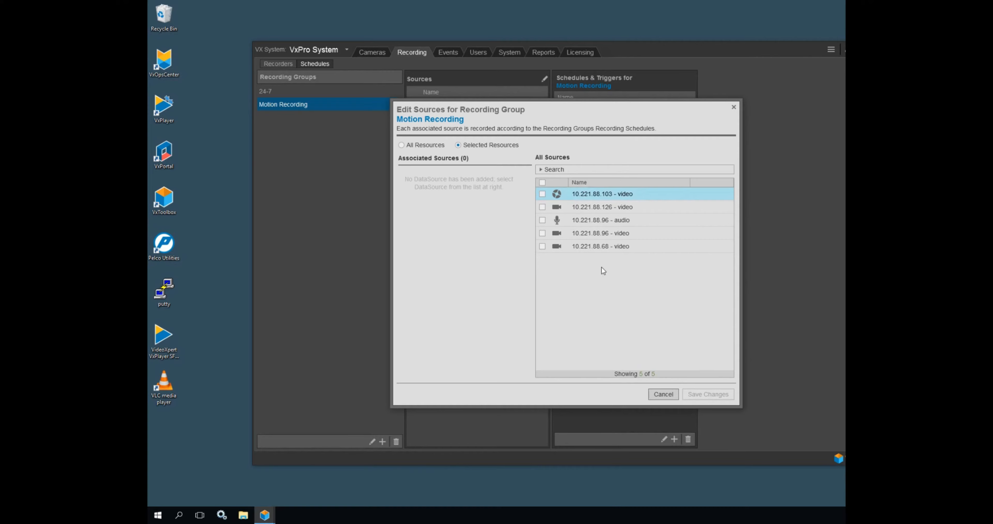
left_click(543, 194)
left_click(542, 207)
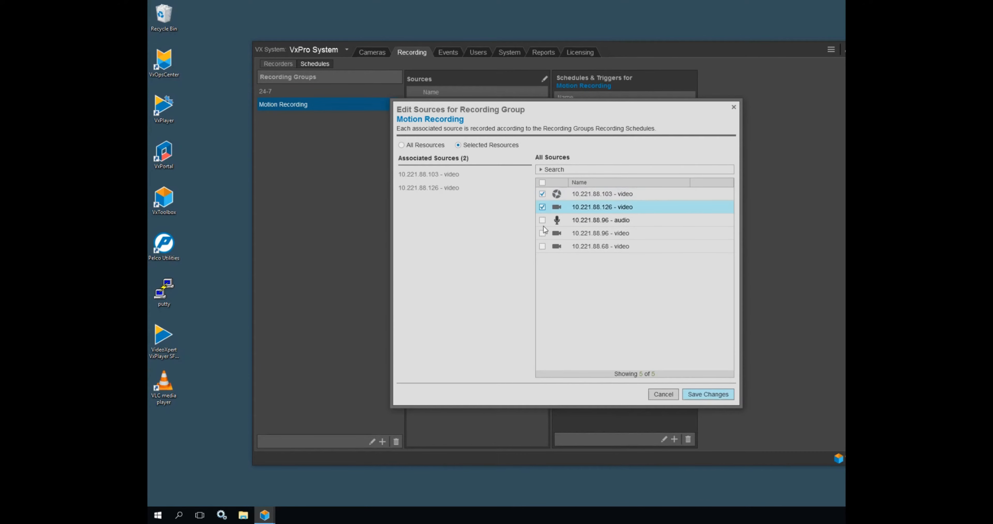
left_click(543, 233)
left_click(543, 246)
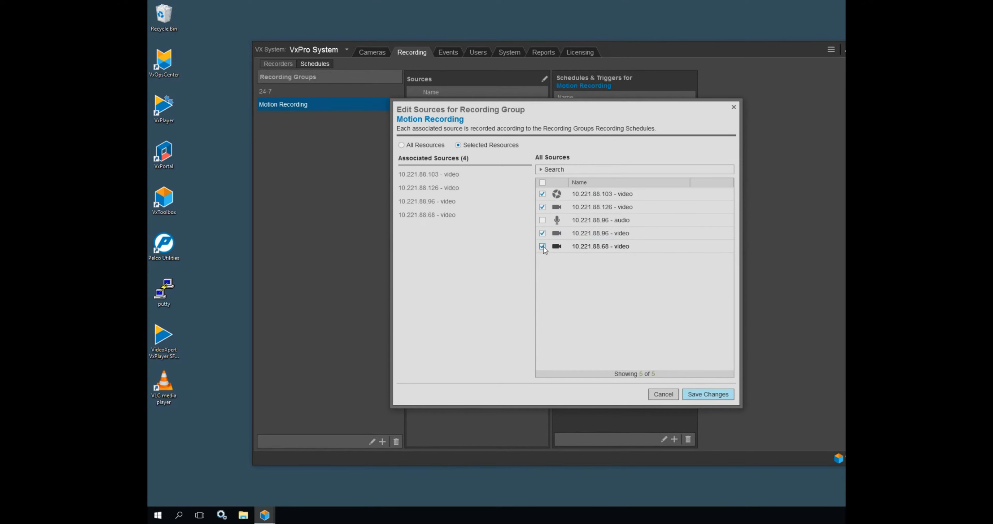
left_click(707, 397)
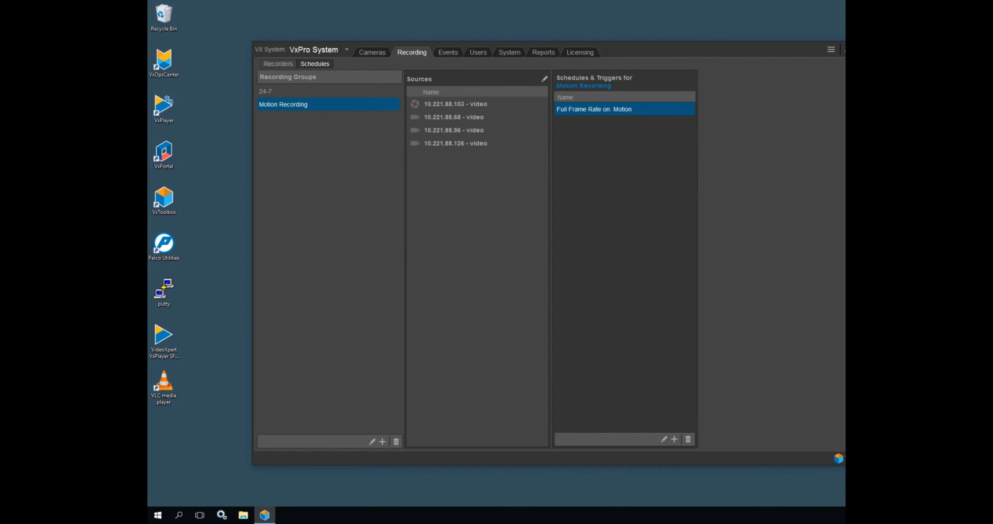
- Exit VxToolbox, switch to VxOpsCenter and load the second listed video source into the viewing cell
key("alt+F4")
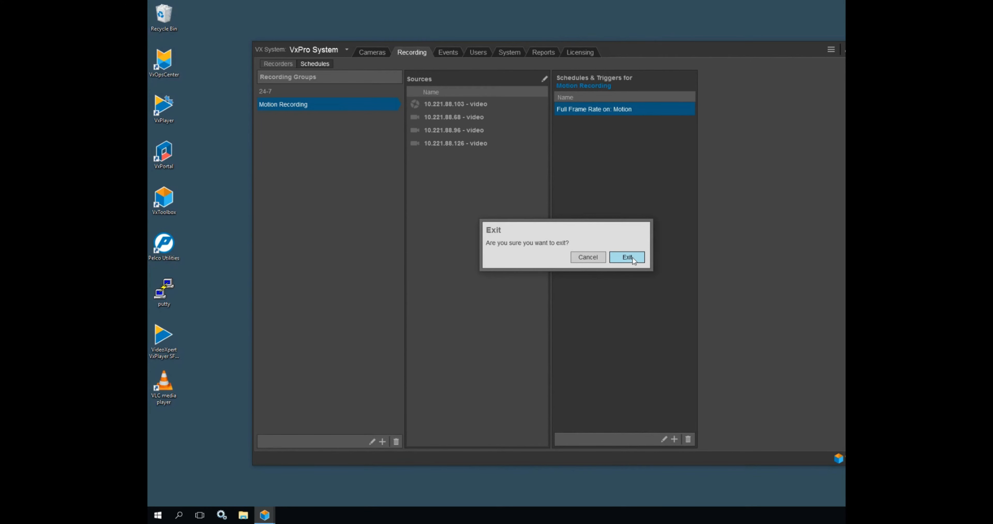
left_click(634, 259)
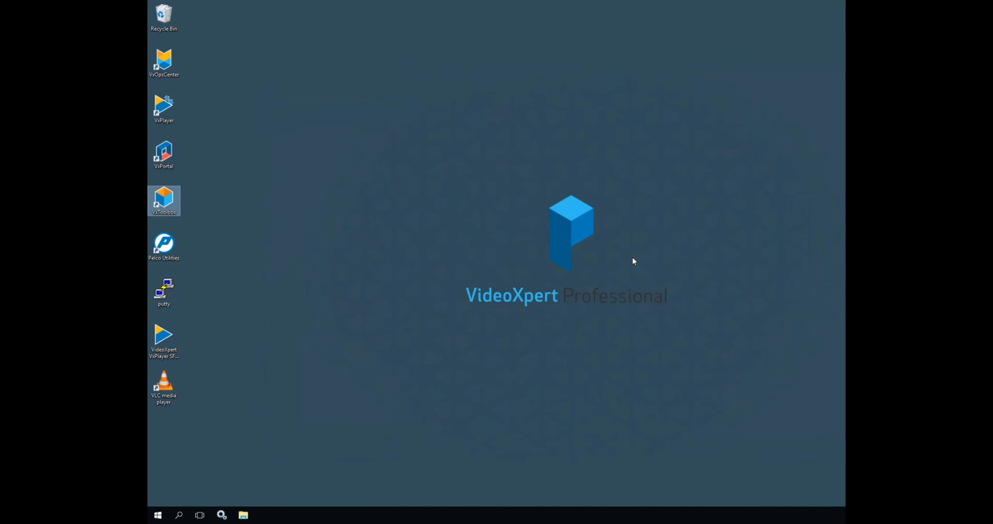
left_click(161, 68)
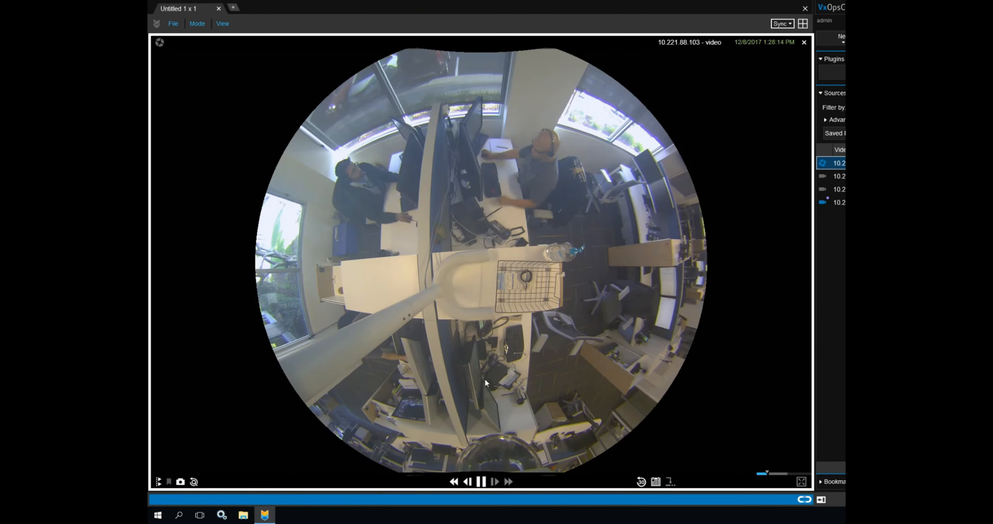
mouse_move(634, 474)
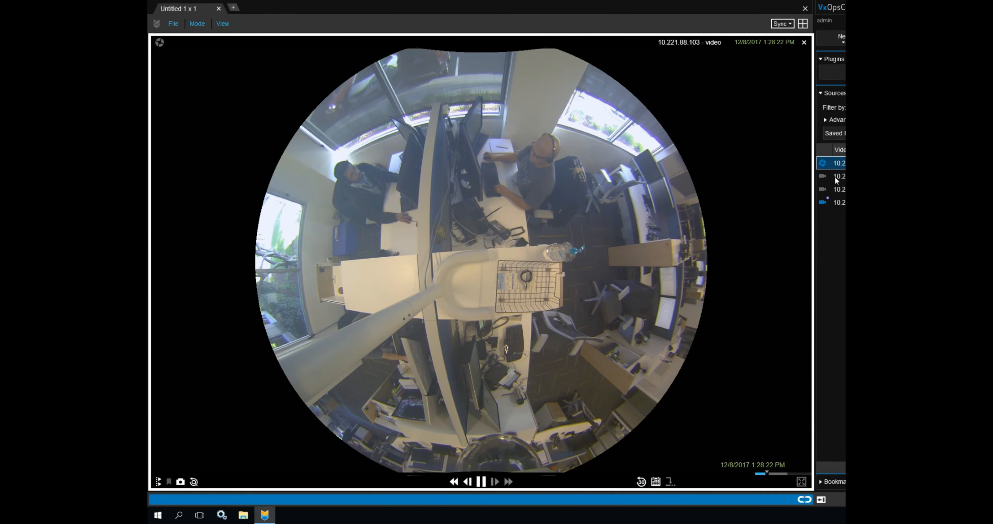
left_click_drag(836, 181, 496, 243)
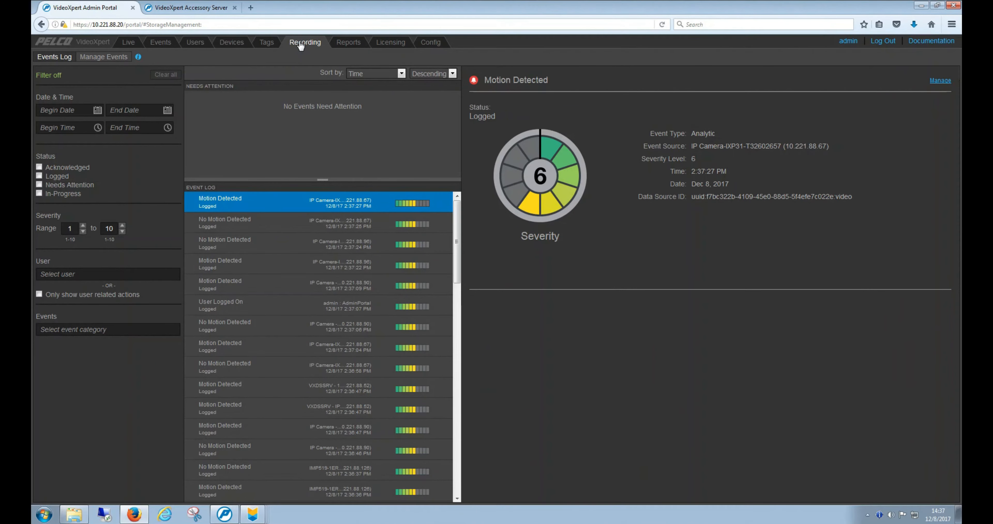
- Switch to the VideoXpert Admin Portal and view the recording schedules for the "motion" group
left_click(301, 43)
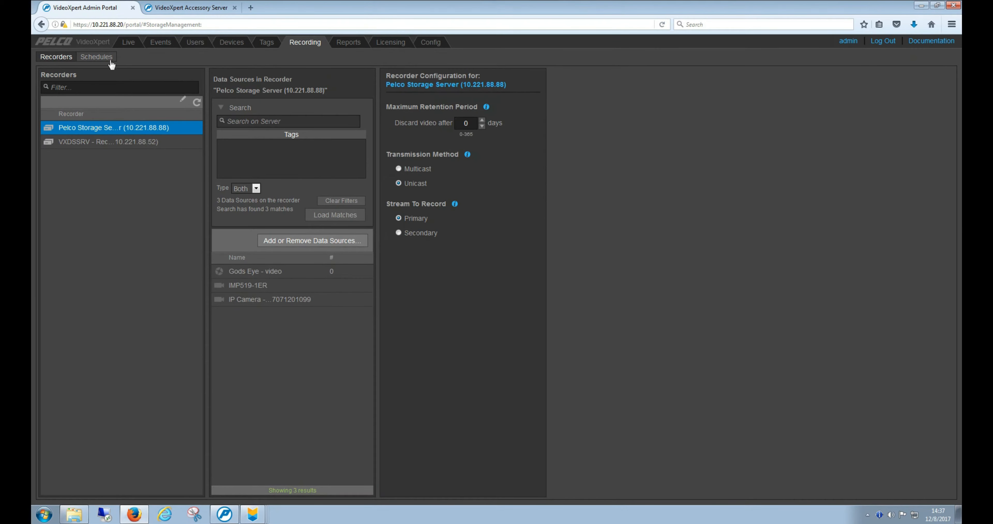
left_click(108, 58)
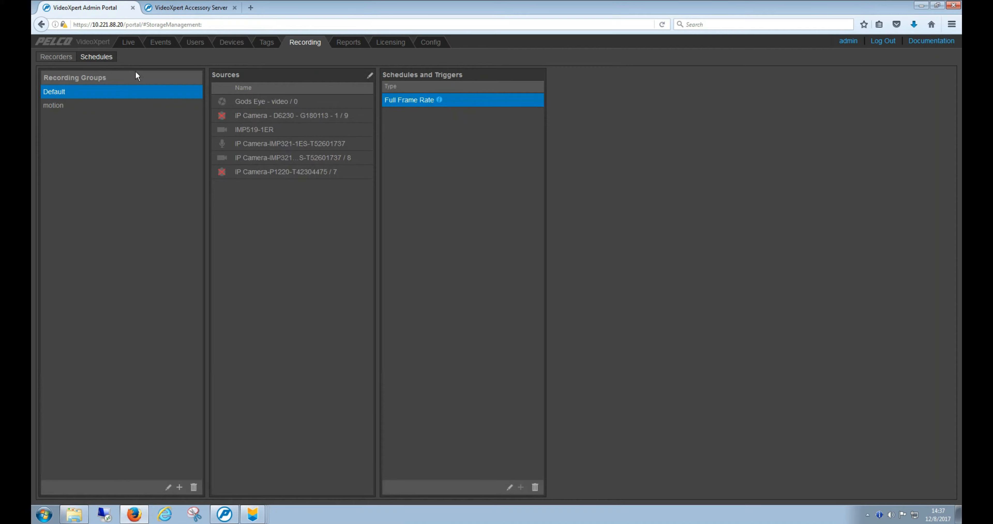
left_click(91, 104)
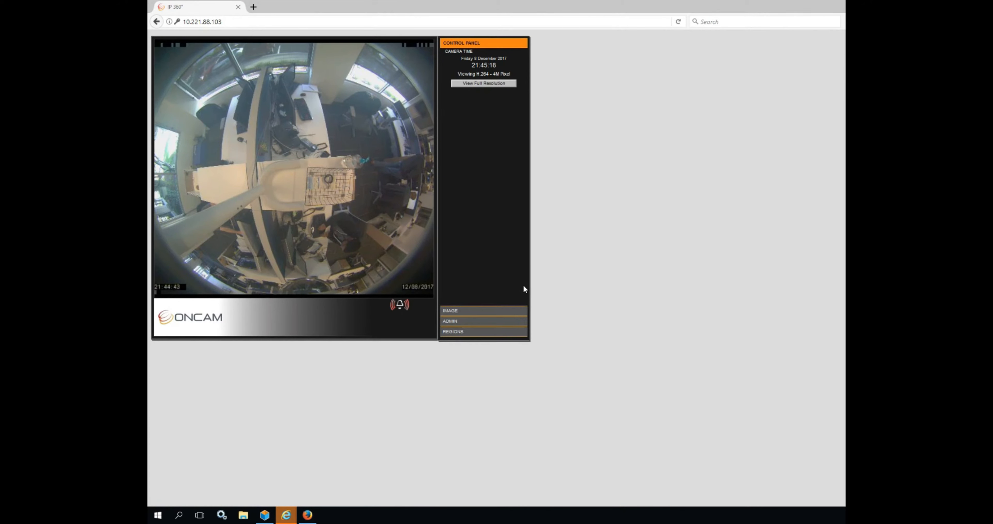
- On the Oncam camera's web page, view the alarm triggers and examine the active Motion Detection trigger
left_click(481, 321)
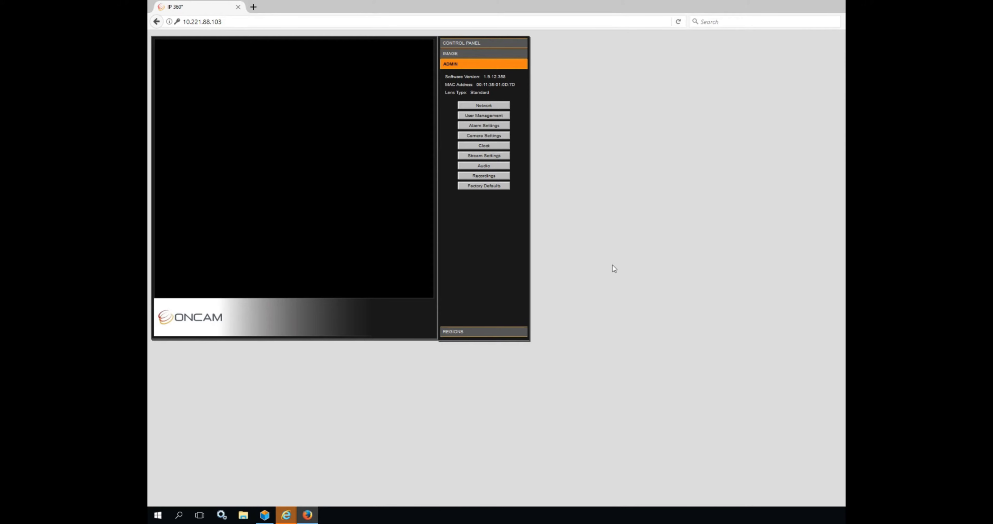
left_click(496, 127)
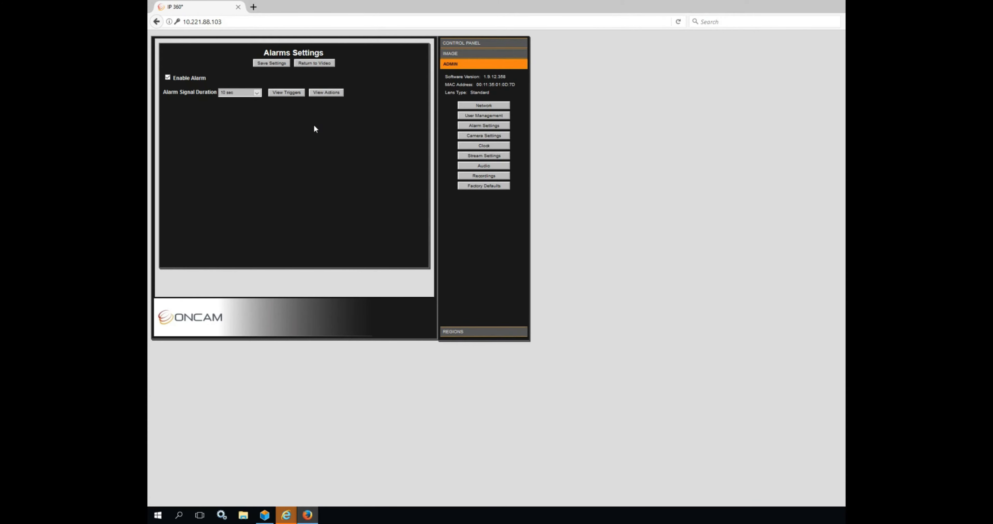
left_click(286, 93)
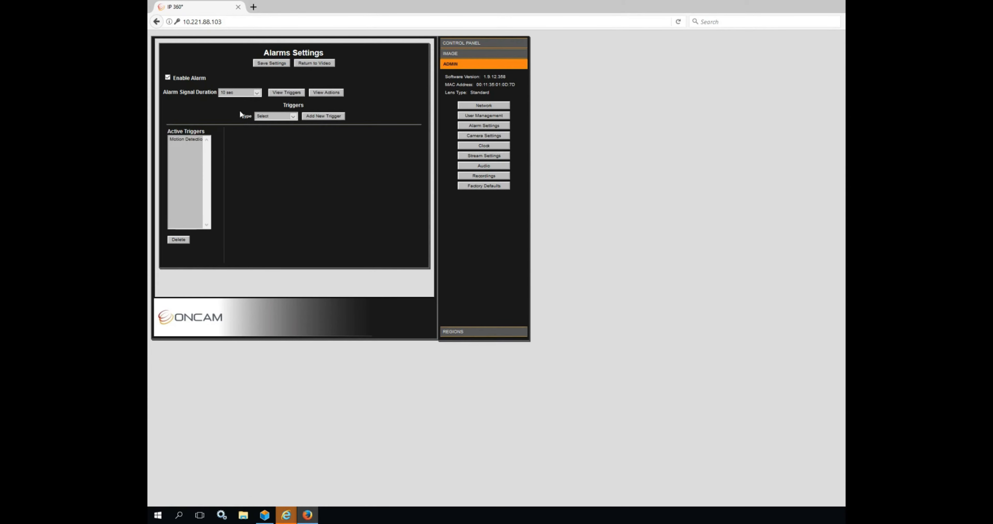
left_click(194, 139)
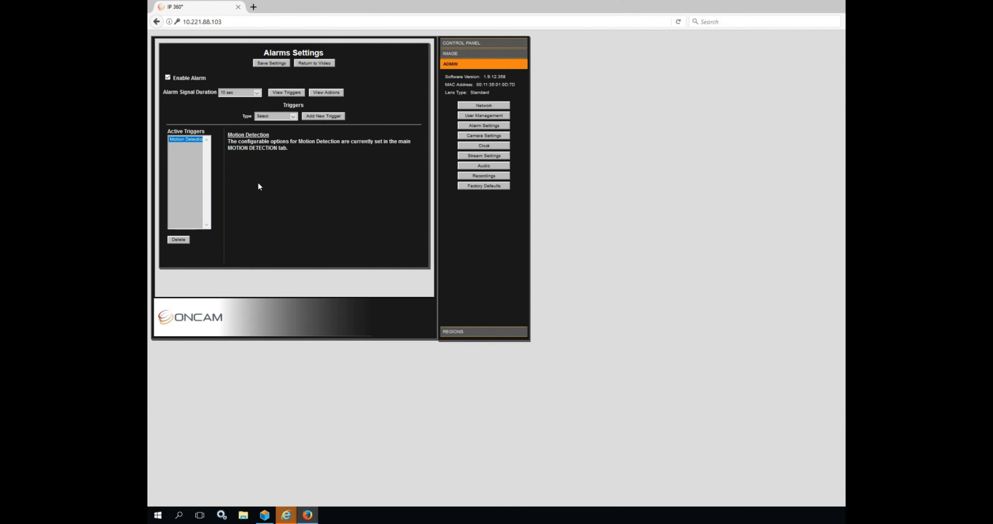
- Add a new alarm trigger of type Motion Detection on the Oncam camera
left_click(292, 116)
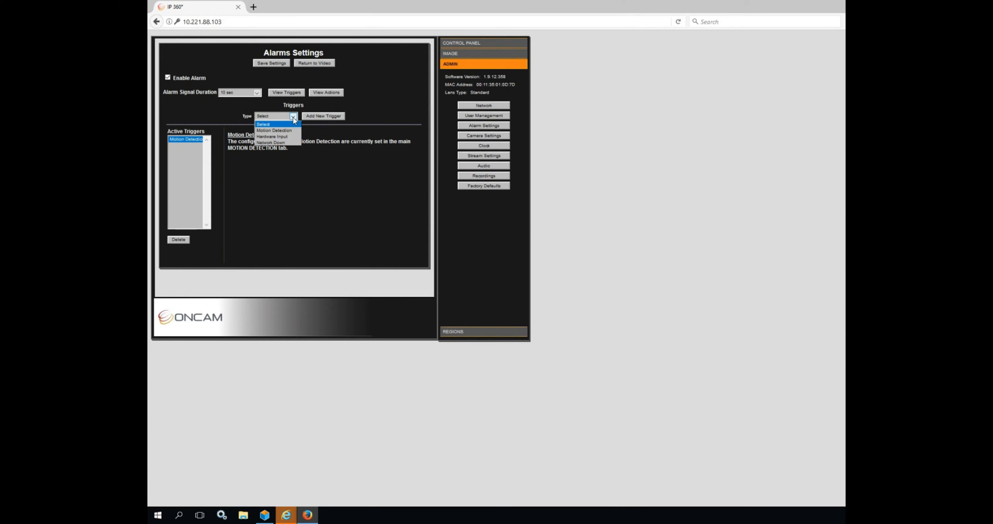
left_click(289, 130)
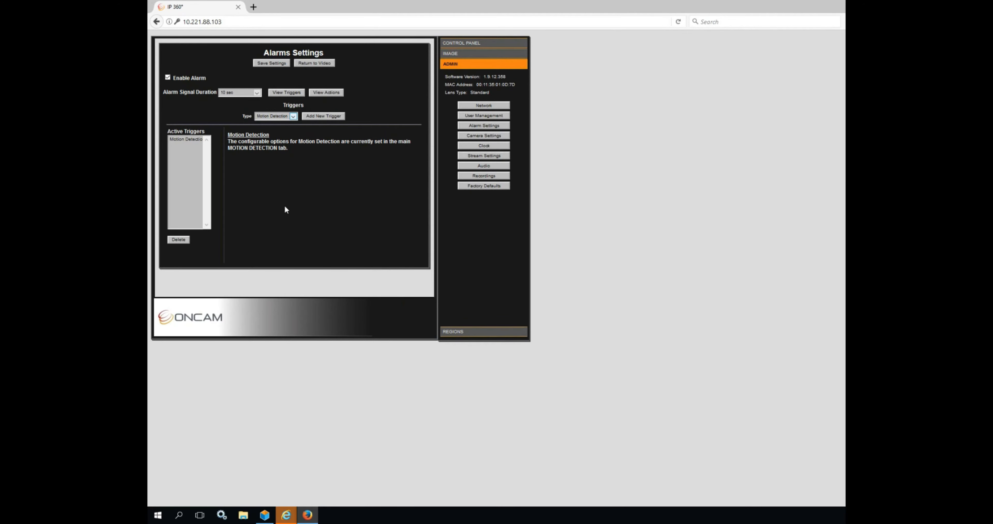
left_click(318, 117)
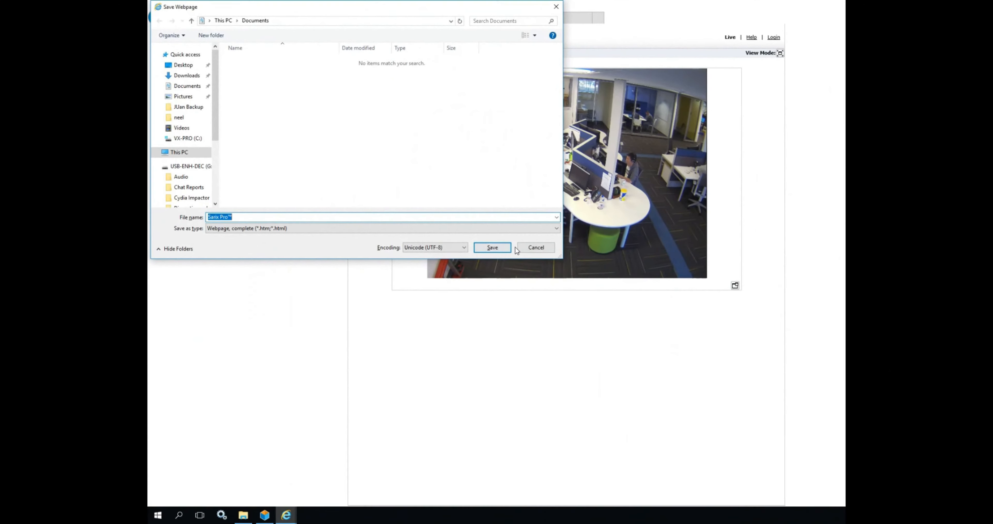
- Log in to the Pelco Sarix Pro camera with the account username and password, and open its Motion Detection event settings
left_click(536, 248)
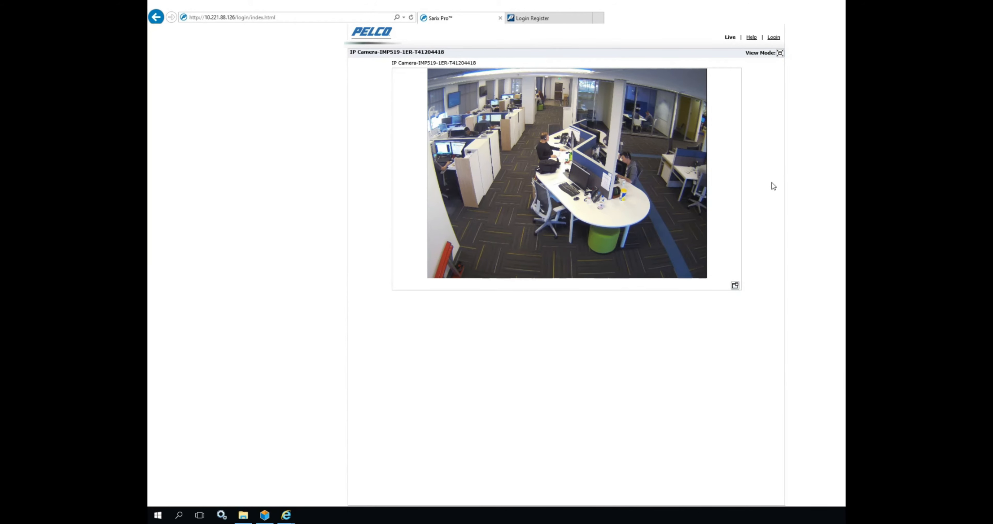
left_click(775, 37)
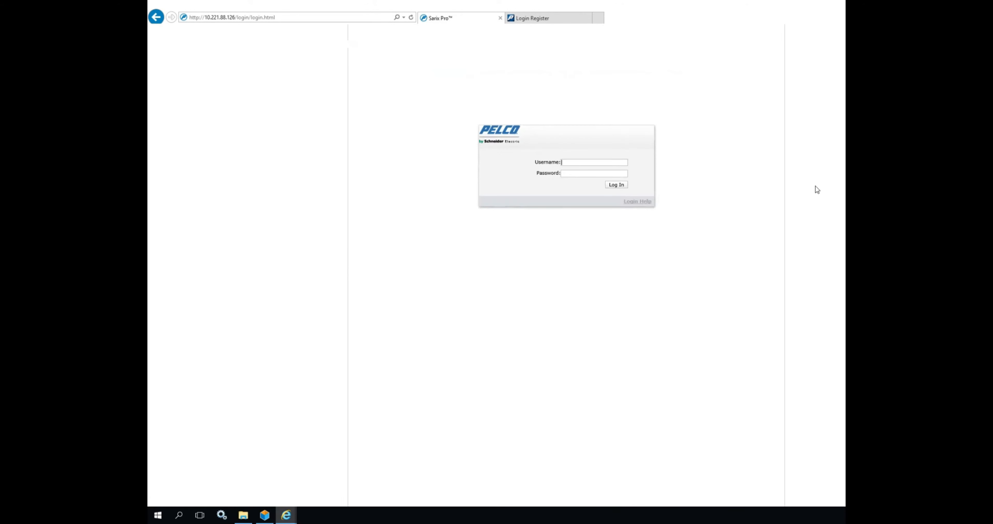
left_click(616, 185)
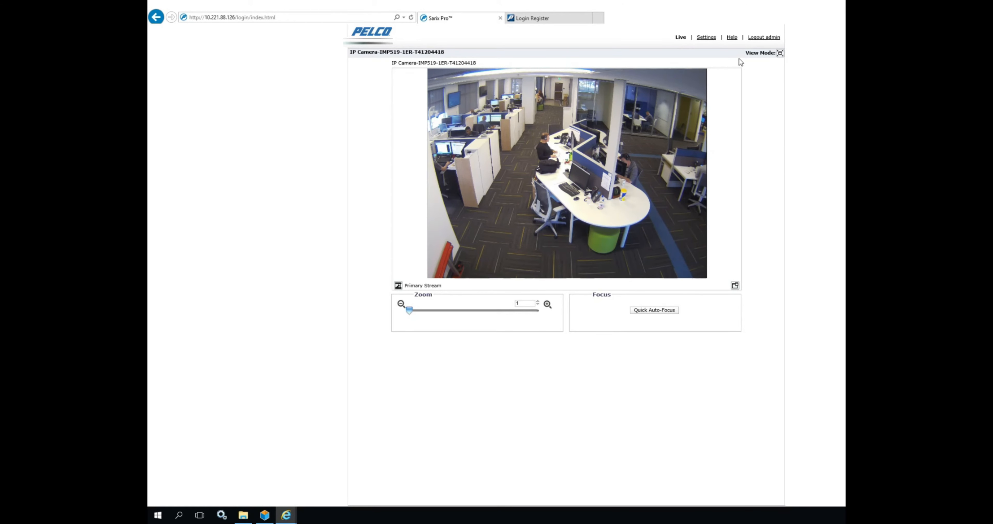
left_click(708, 38)
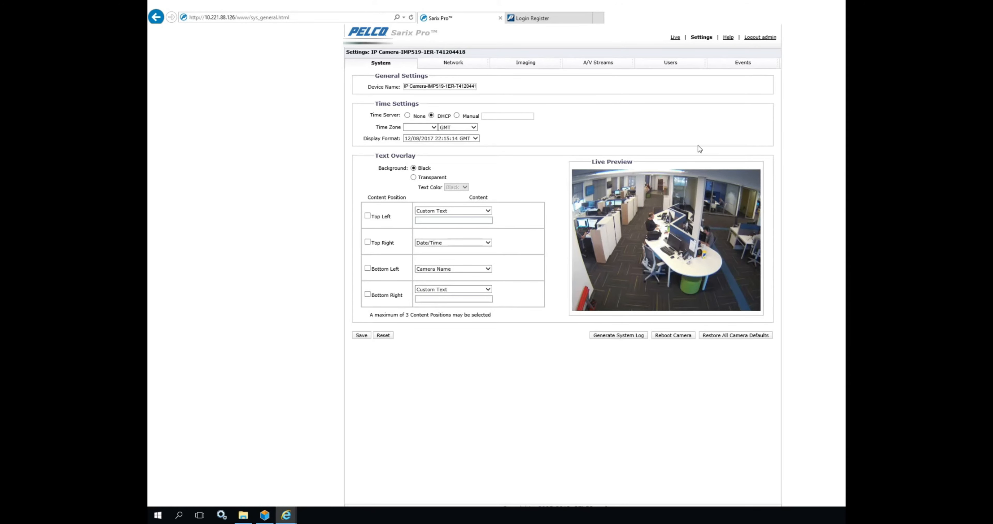
mouse_move(750, 66)
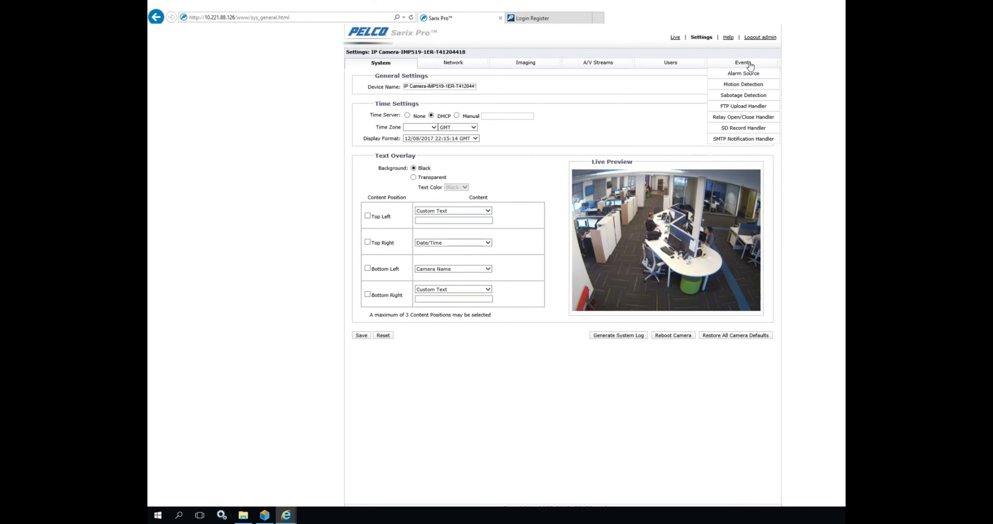
left_click(750, 86)
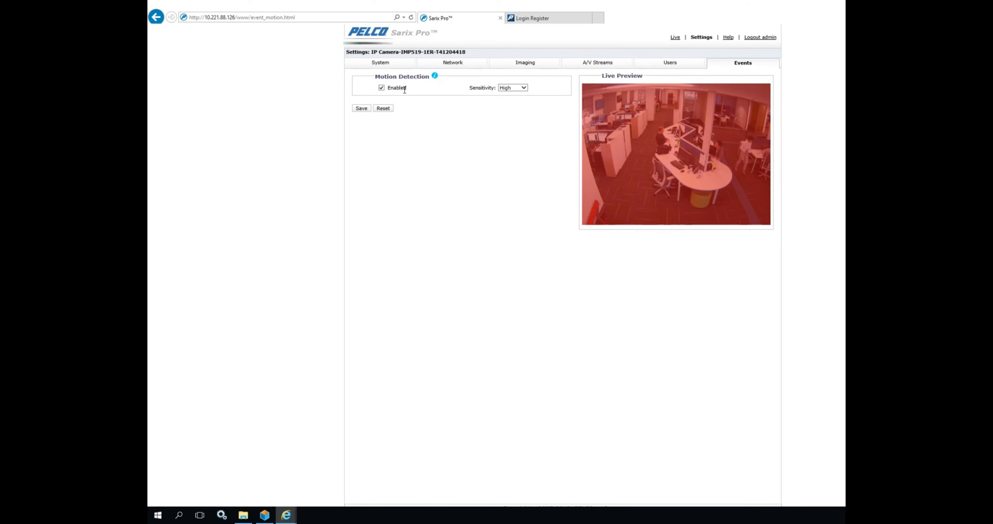
- Shrink the motion detection zone, move it toward the centre of the office scene, and widen it to the preview's right edge
left_click(633, 121)
left_click_drag(583, 85, 672, 152)
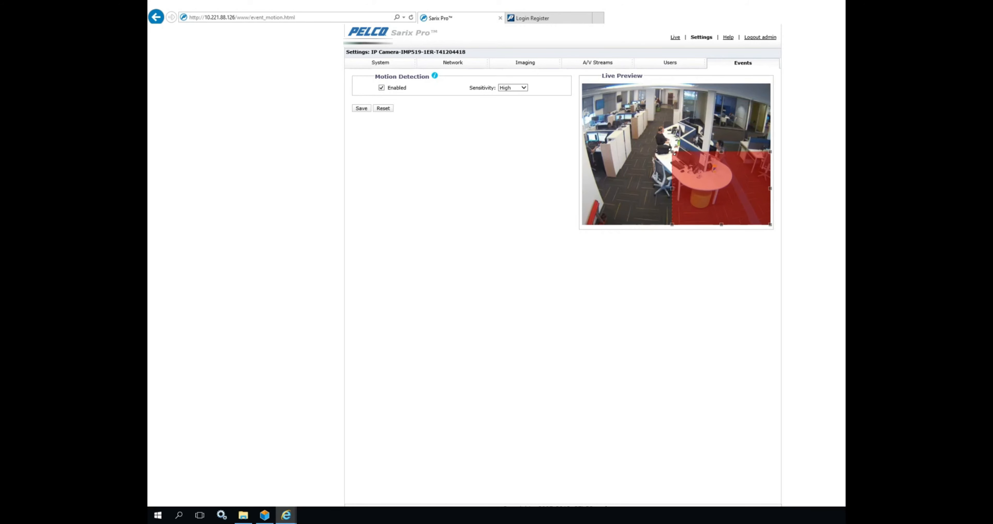
left_click_drag(743, 186, 642, 136)
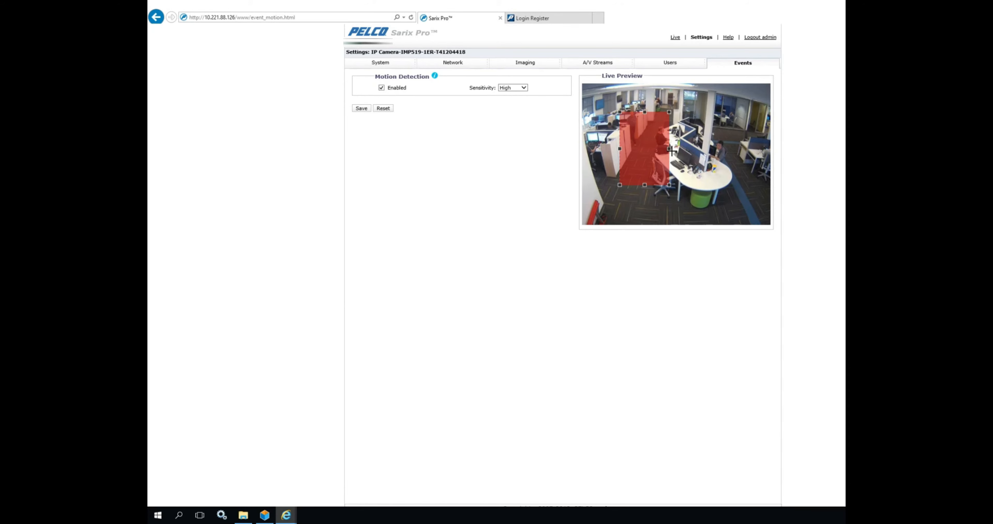
left_click_drag(669, 148, 785, 148)
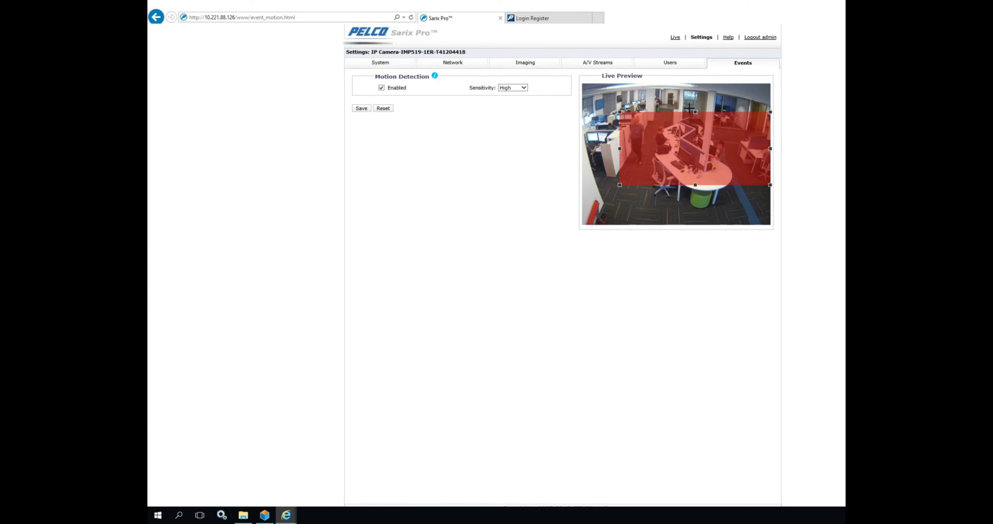
- Extend the motion detection zone to cover the entire live preview and save the Motion Detection settings
left_click_drag(696, 112, 701, 75)
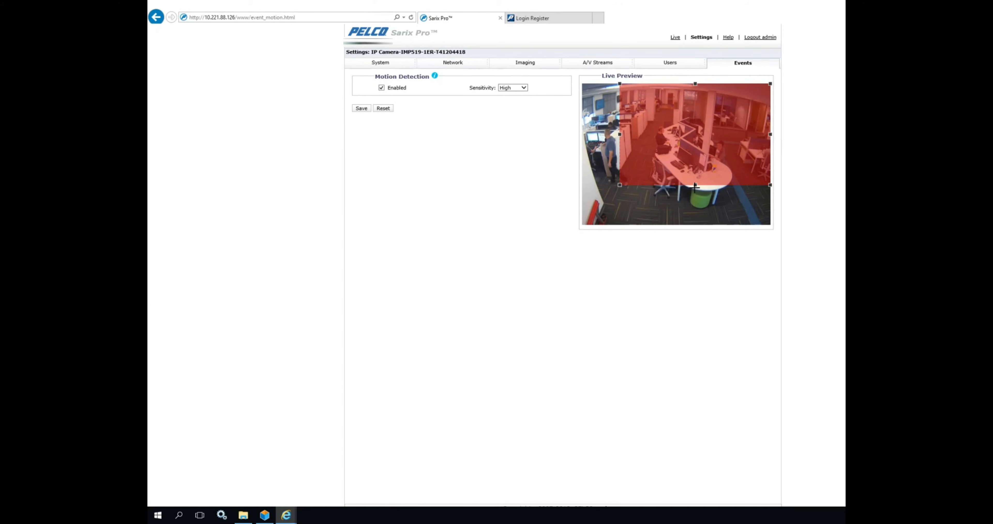
left_click_drag(696, 185, 701, 244)
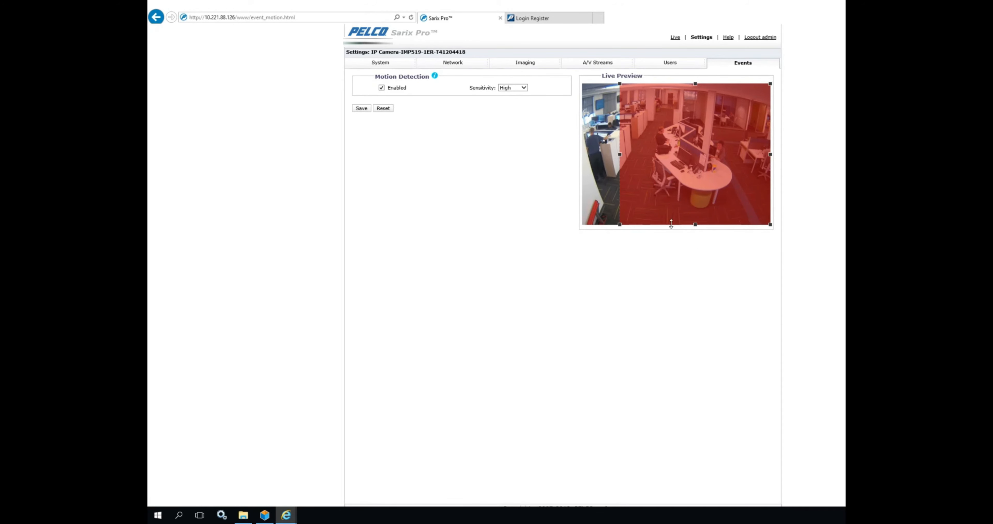
left_click_drag(620, 155, 582, 158)
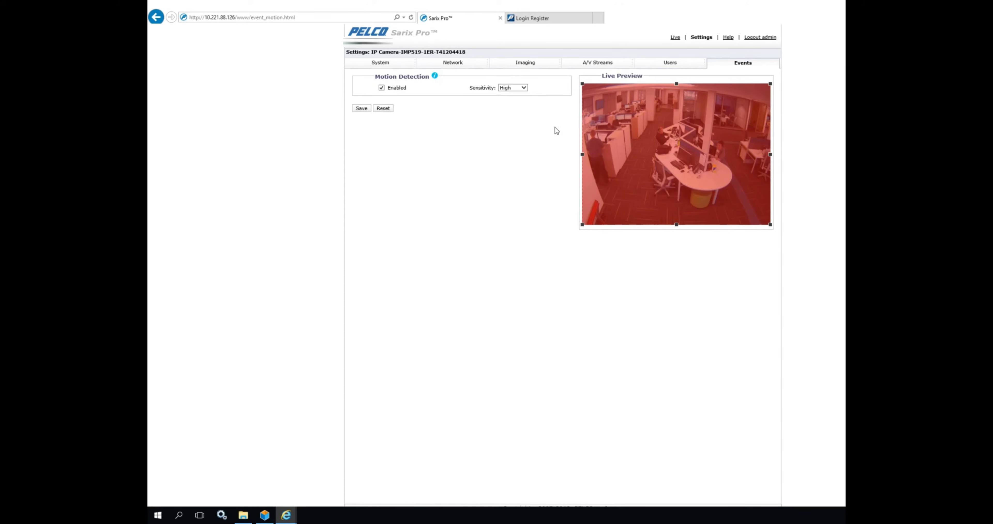
left_click(361, 109)
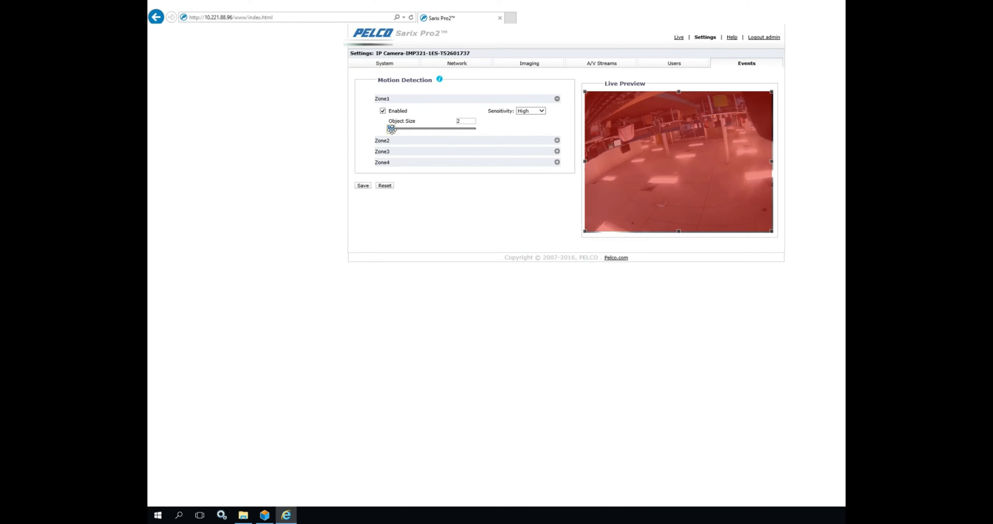
- On the Sarix Pro2 camera, set Zone1's object size to 13 and narrow its area to a full-height strip along the preview's right edge
mouse_move(391, 128)
left_mouse_down()
mouse_move(425, 129)
mouse_move(400, 129)
left_mouse_up()
left_click_drag(585, 160, 722, 162)
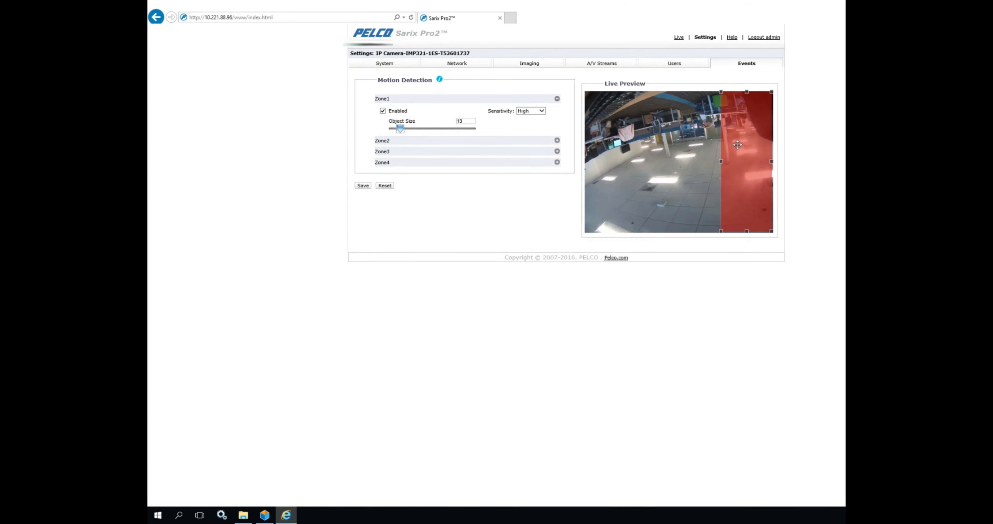
- Set Zone2's object size to 72, draw its area over the lower-left floor against the preview's left edge, and save the motion settings
left_click(557, 140)
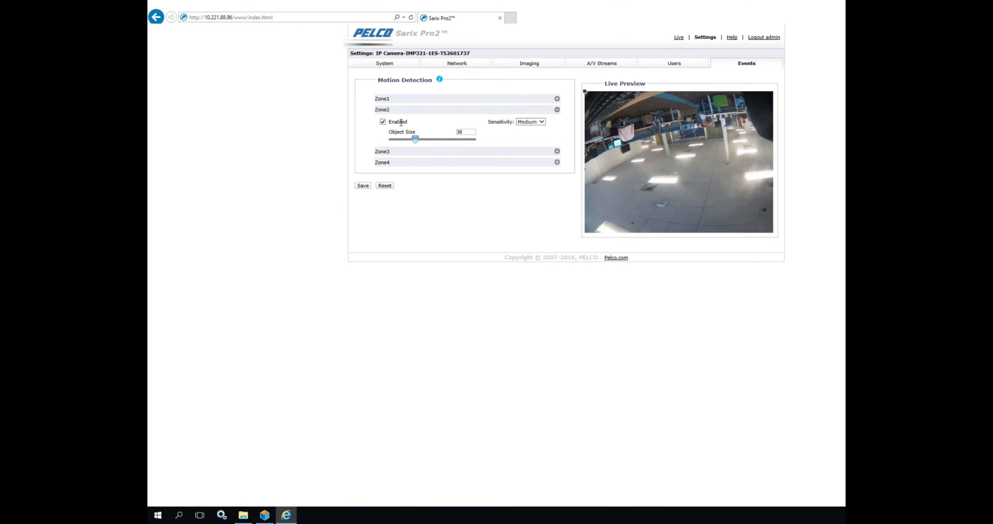
left_click_drag(416, 137, 450, 138)
left_click_drag(596, 147, 644, 233)
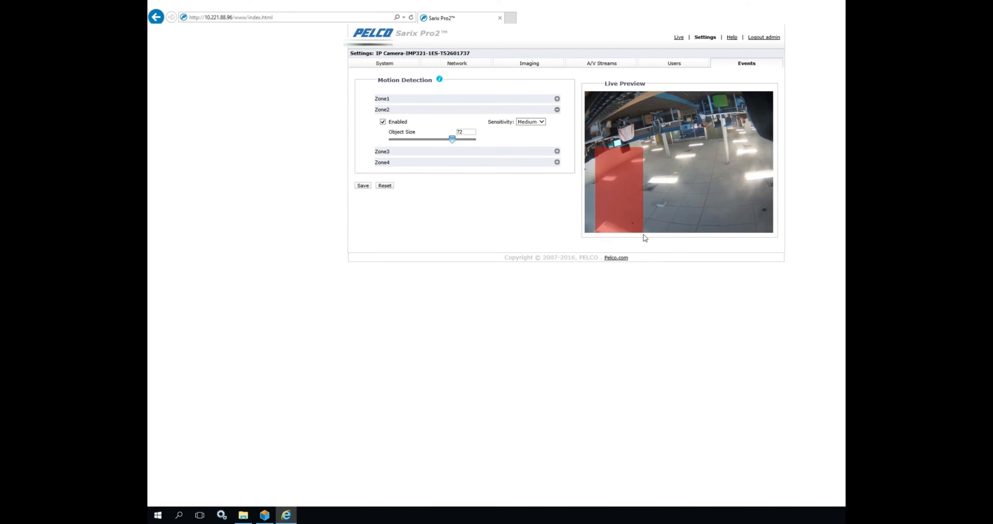
left_click_drag(617, 163, 608, 163)
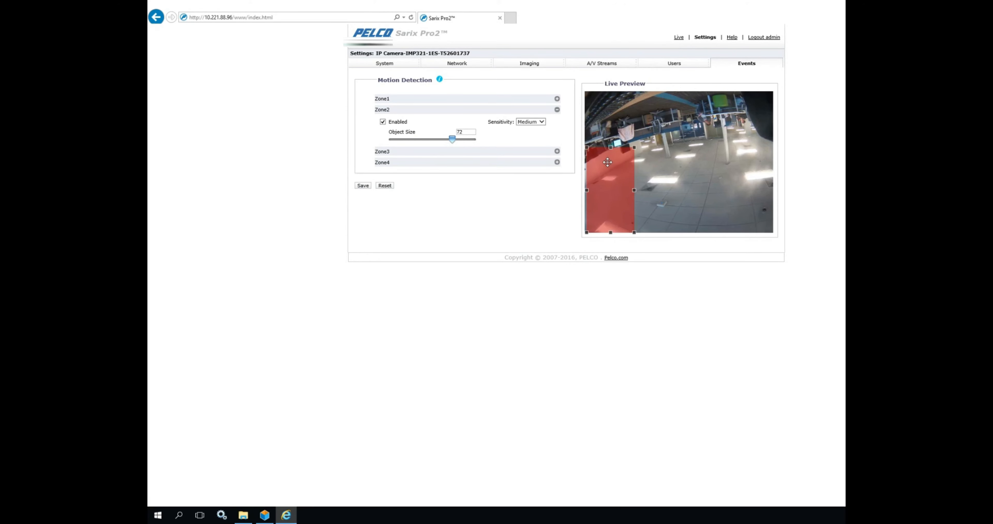
left_click(362, 187)
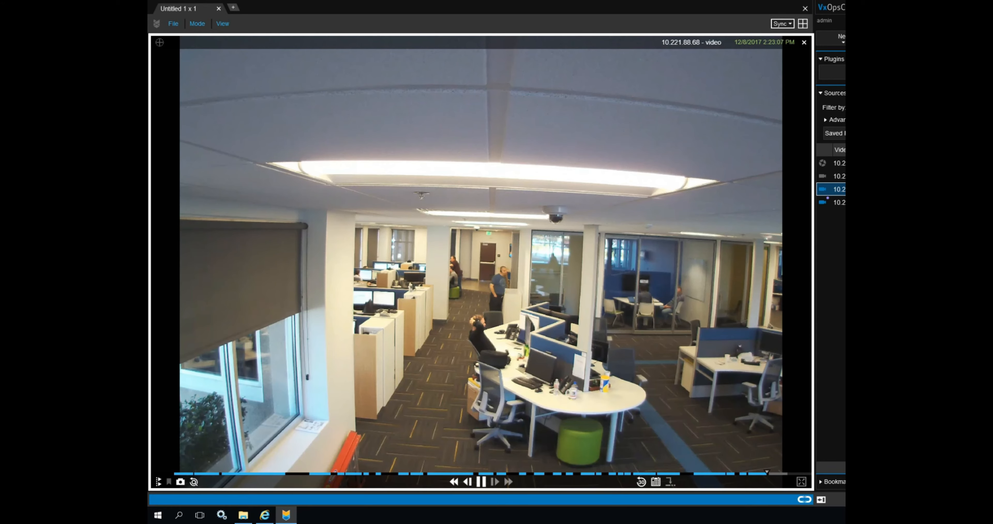
- In VxOpsCenter, display the 10.221.88.126 camera and play back its recorded motion segments from about 2:22 PM and 1:46 PM
left_click_drag(833, 189, 545, 188)
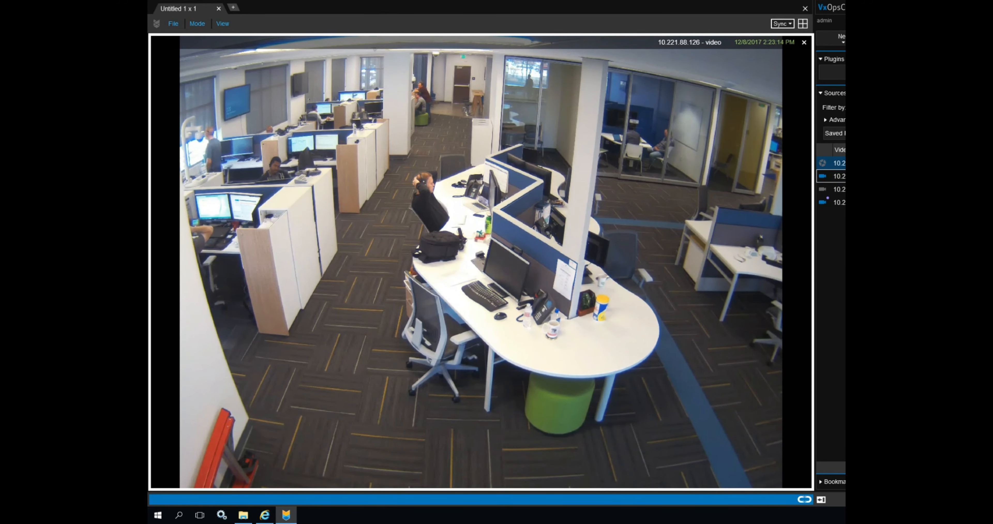
double_click(474, 245)
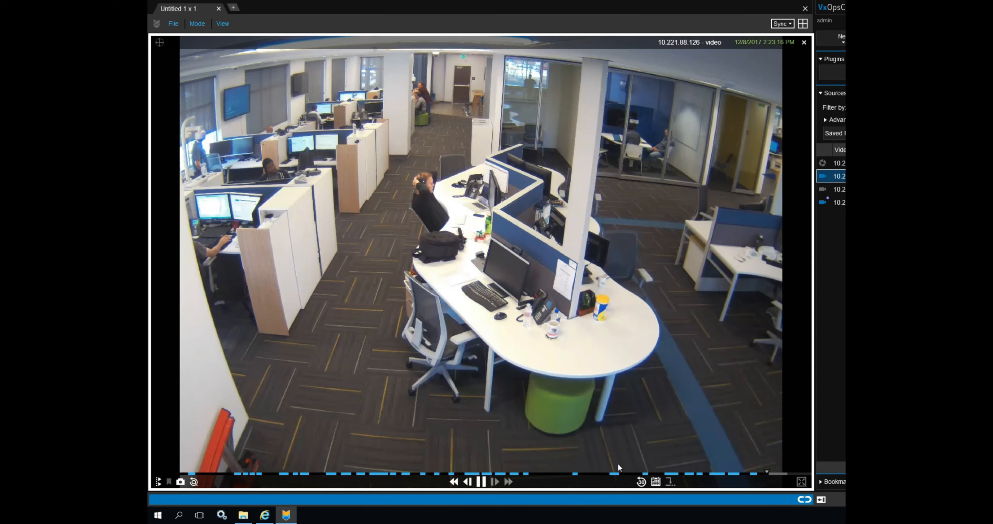
left_click(756, 472)
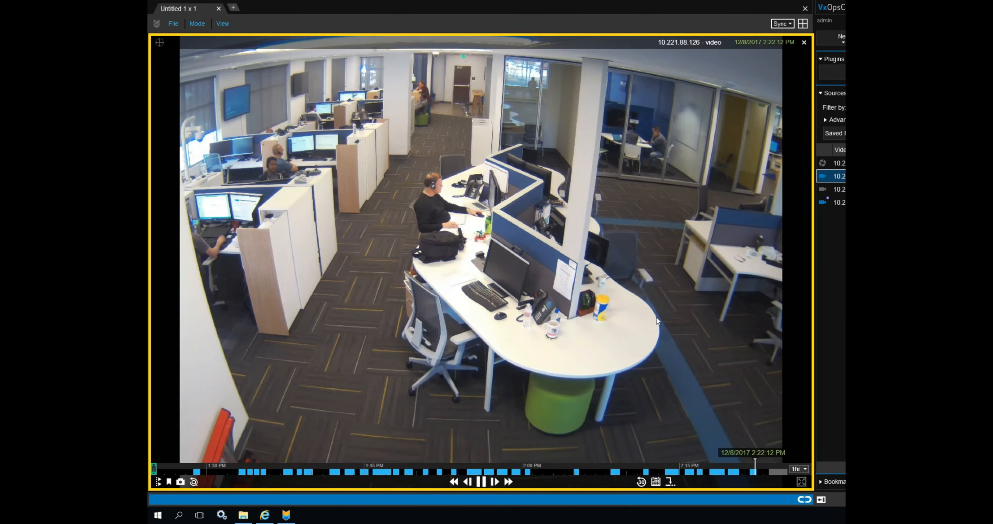
left_click(380, 472)
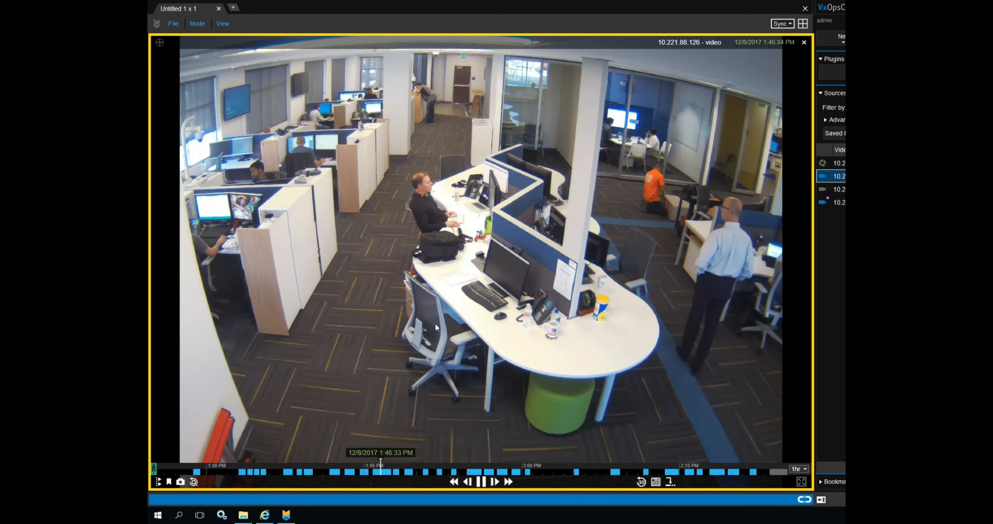